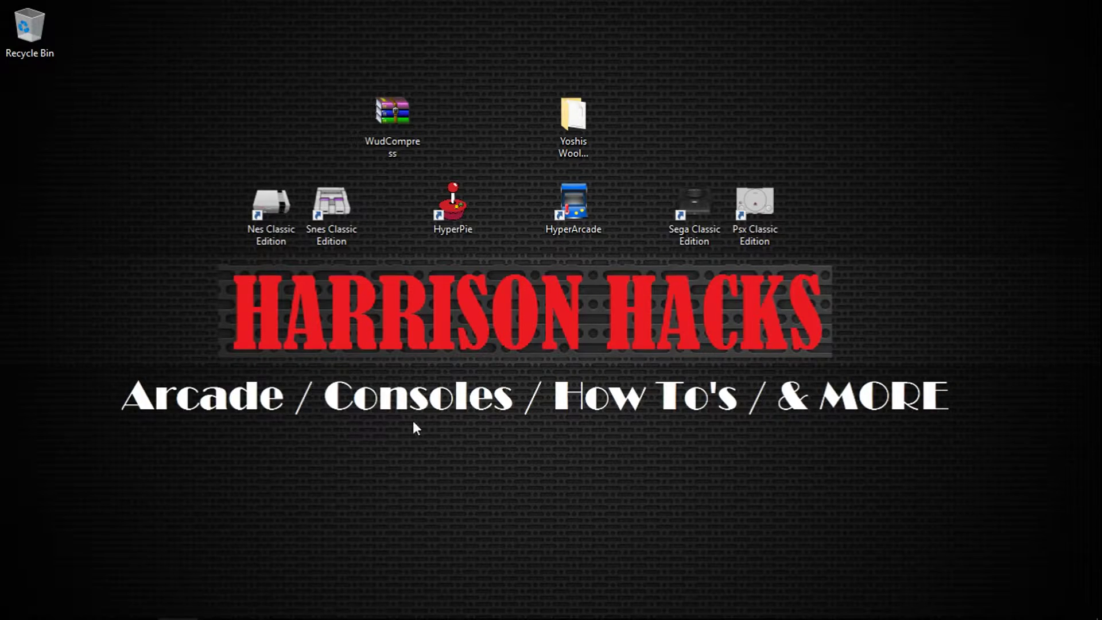
Close the MEGA WudCompress download page and minimize Chrome to reveal the desktop
left_click(140, 606)
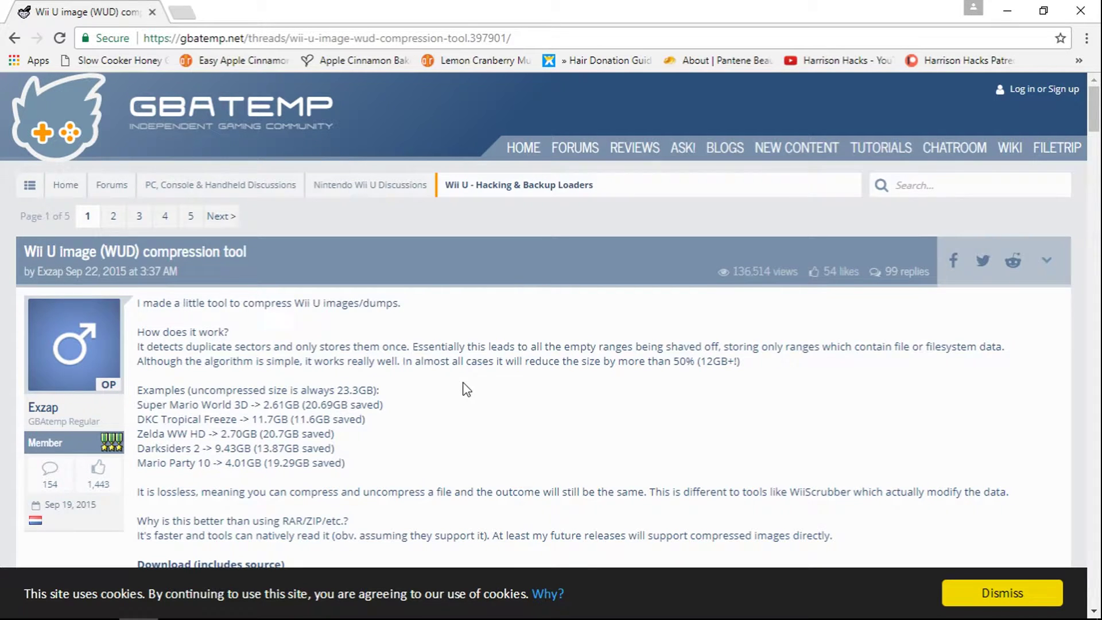
scroll(463, 388, "down", 3)
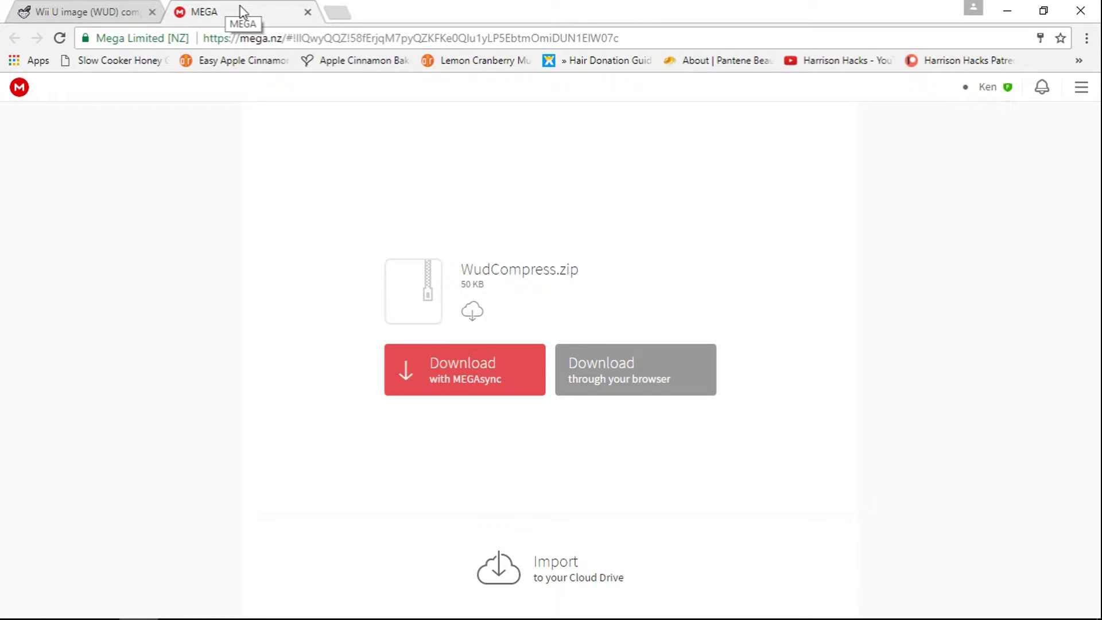
left_click(307, 13)
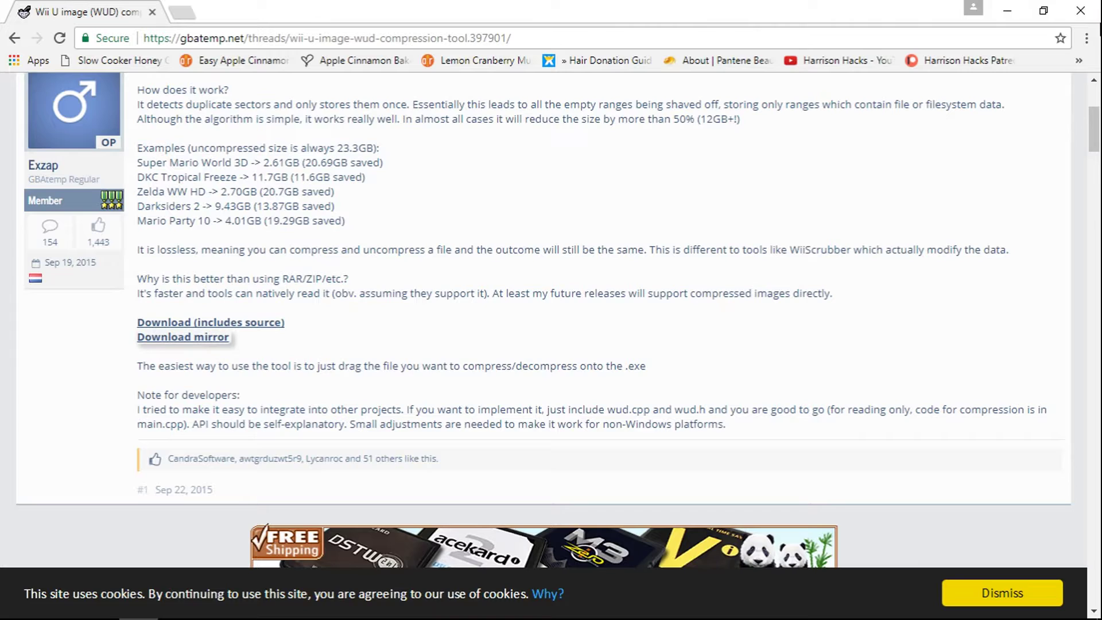
left_click(1007, 10)
Extract WudCompress.zip into a WudCompress folder on the desktop and enter it
left_click(393, 110)
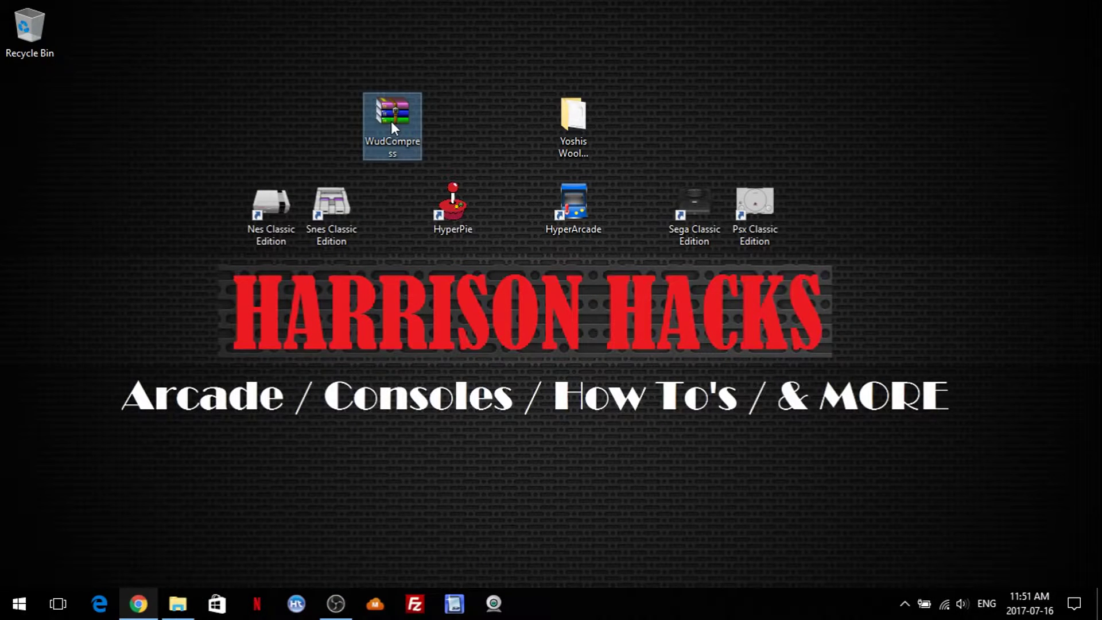
right_click(394, 105)
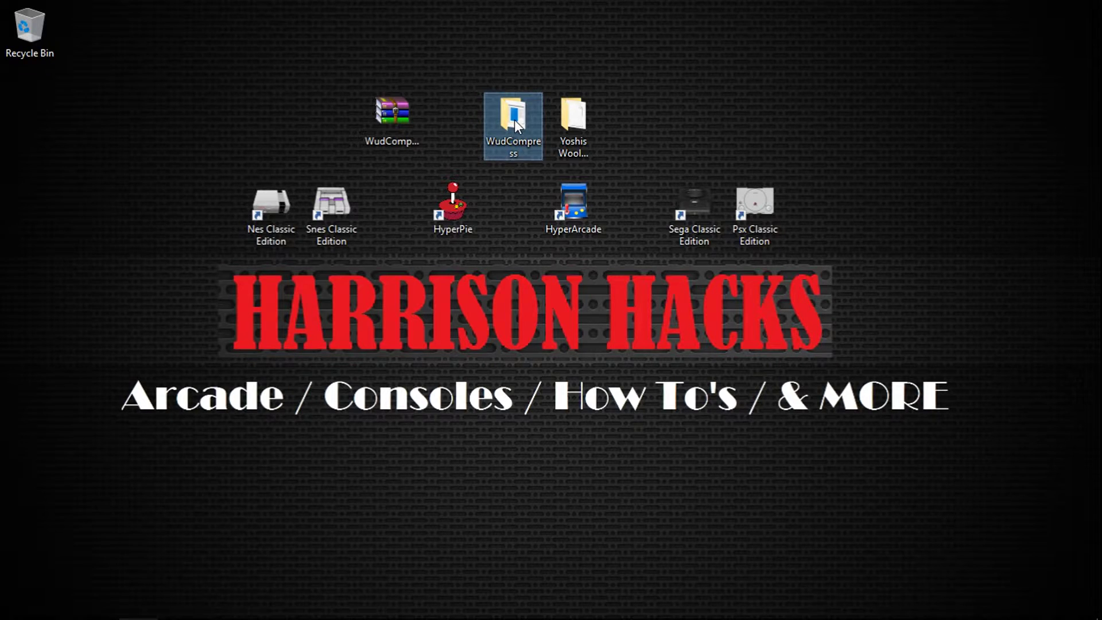
double_click(514, 120)
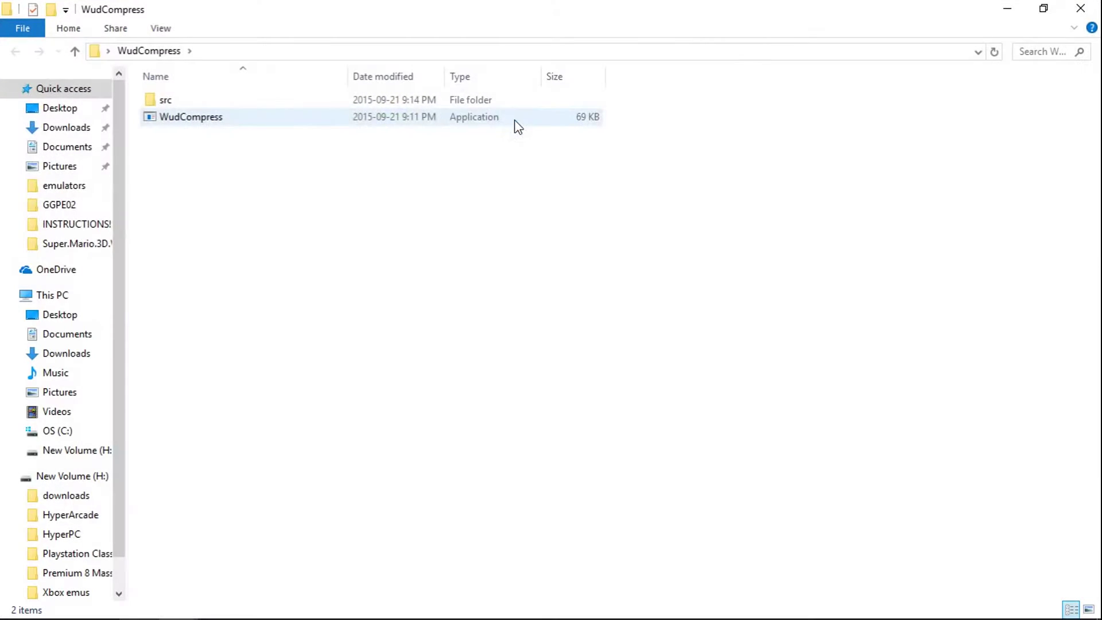
Copy WudCompress.exe from the extracted folder
left_click(186, 123)
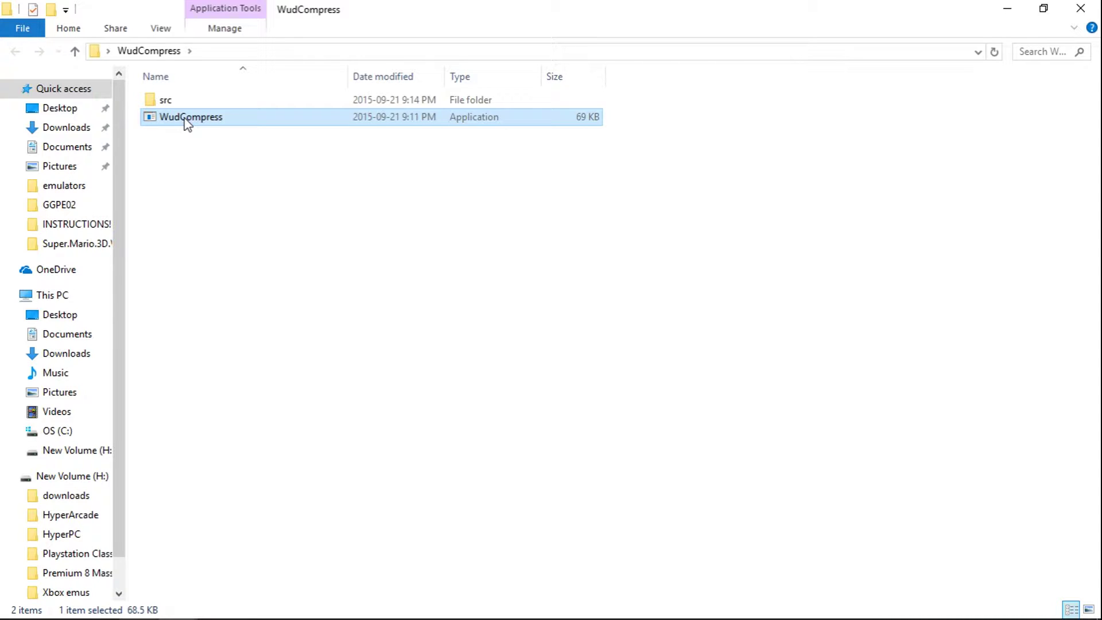
right_click(186, 124)
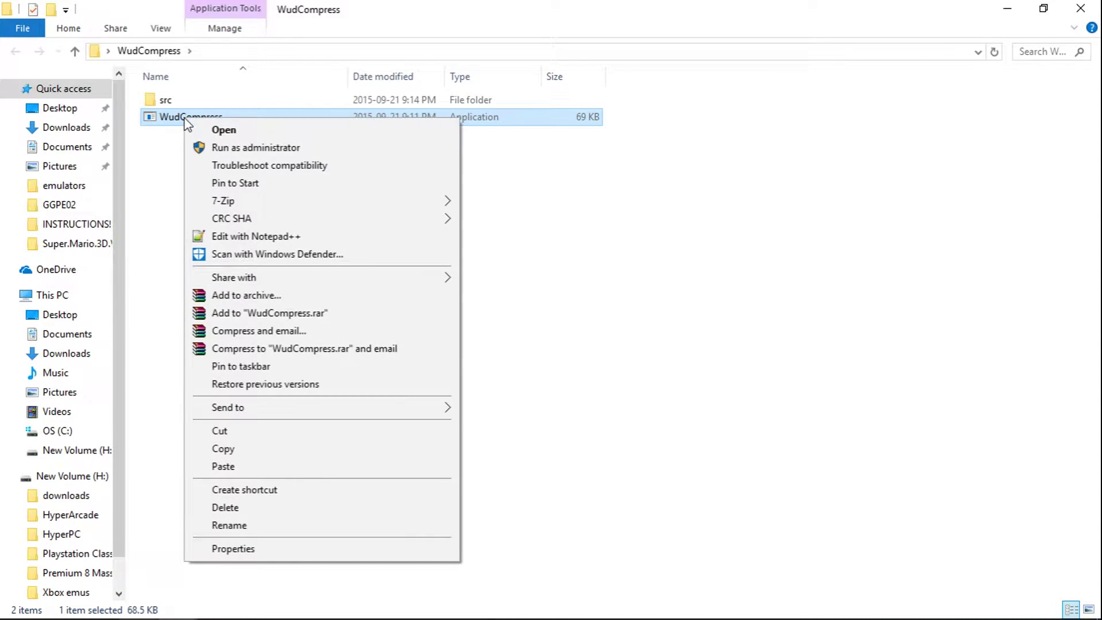
left_click(246, 454)
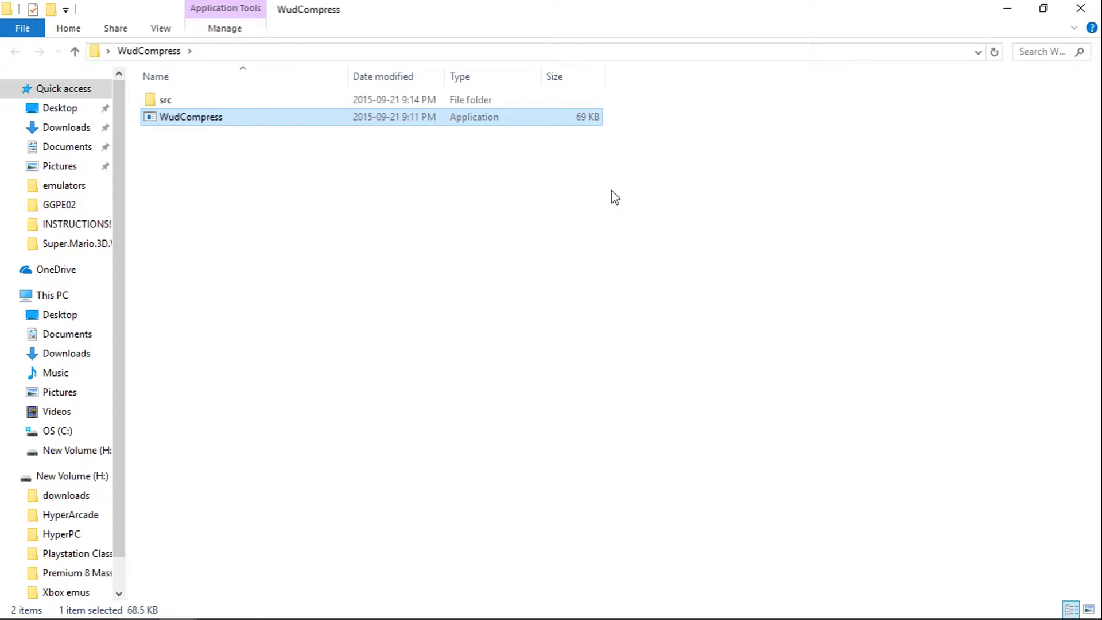
Leave the WudCompress folder and enter the Yoshis Woolly World folder
left_click(1080, 9)
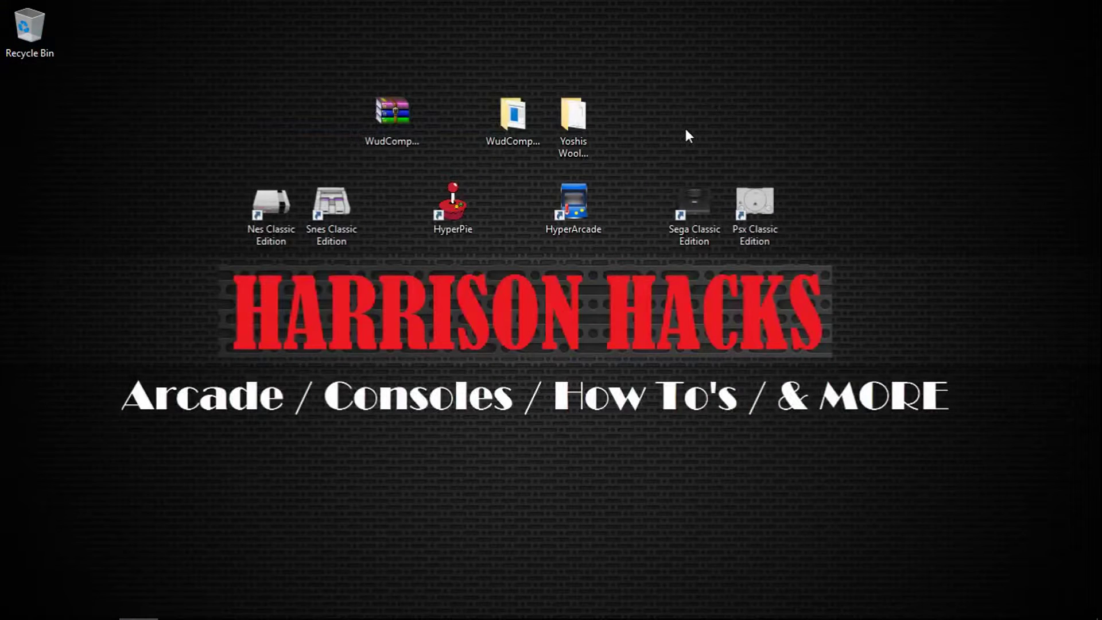
left_click(576, 121)
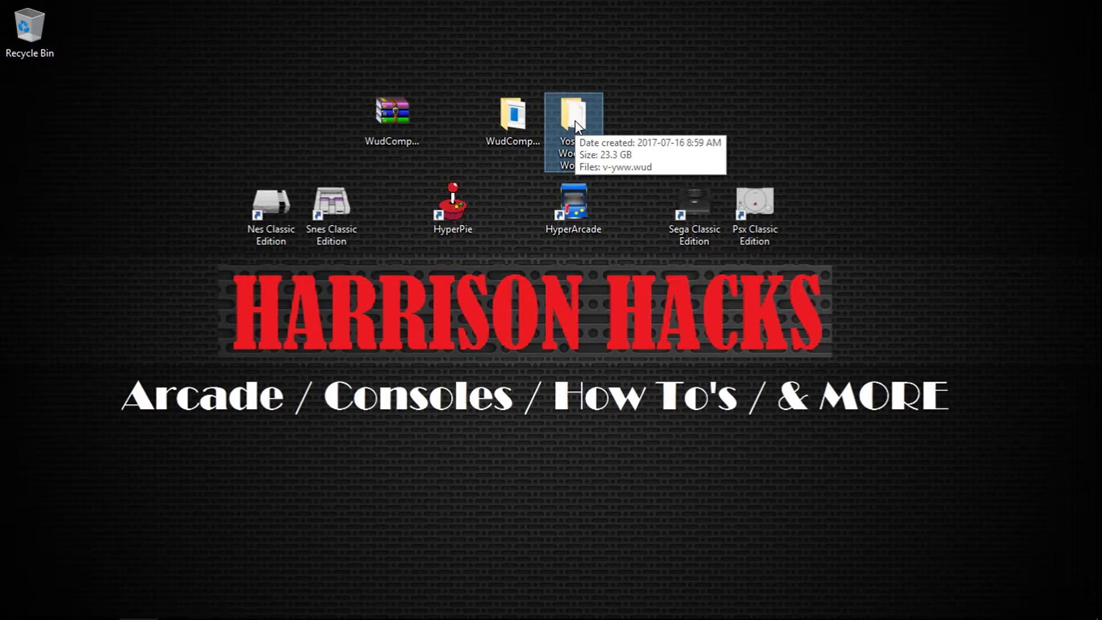
double_click(575, 122)
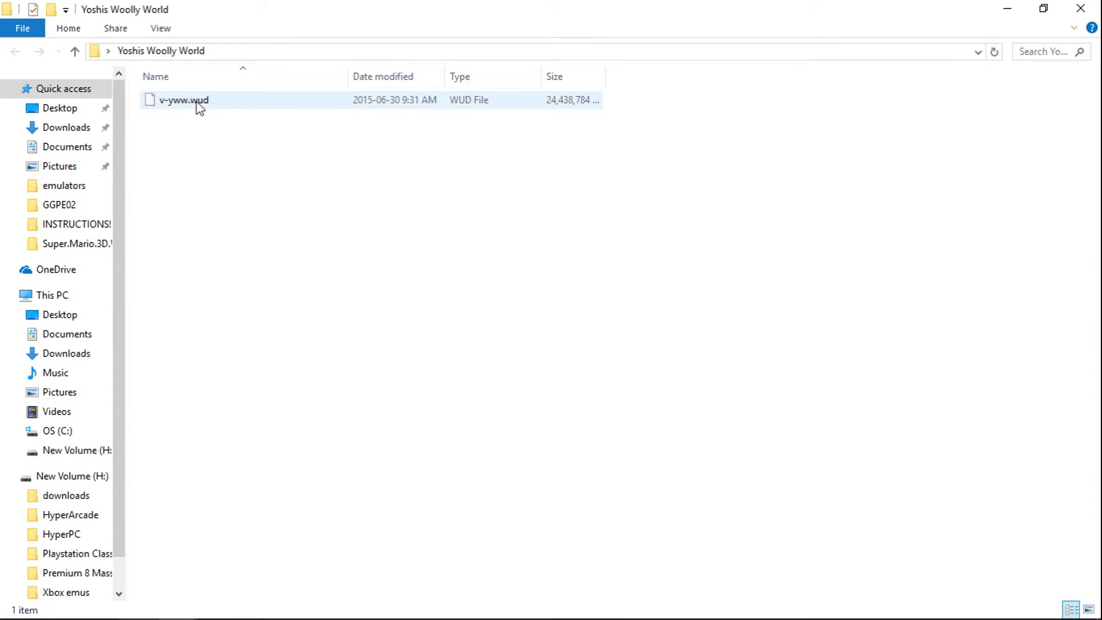
Paste WudCompress.exe beside v-yww.wud and select the v-yww.wud disc image
right_click(218, 153)
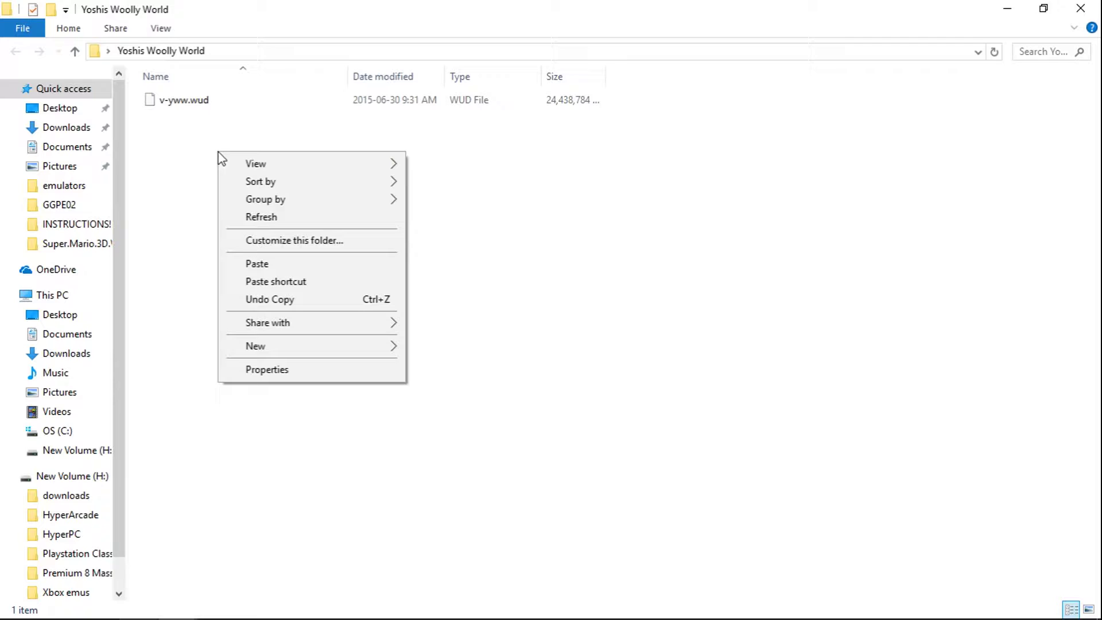
left_click(257, 264)
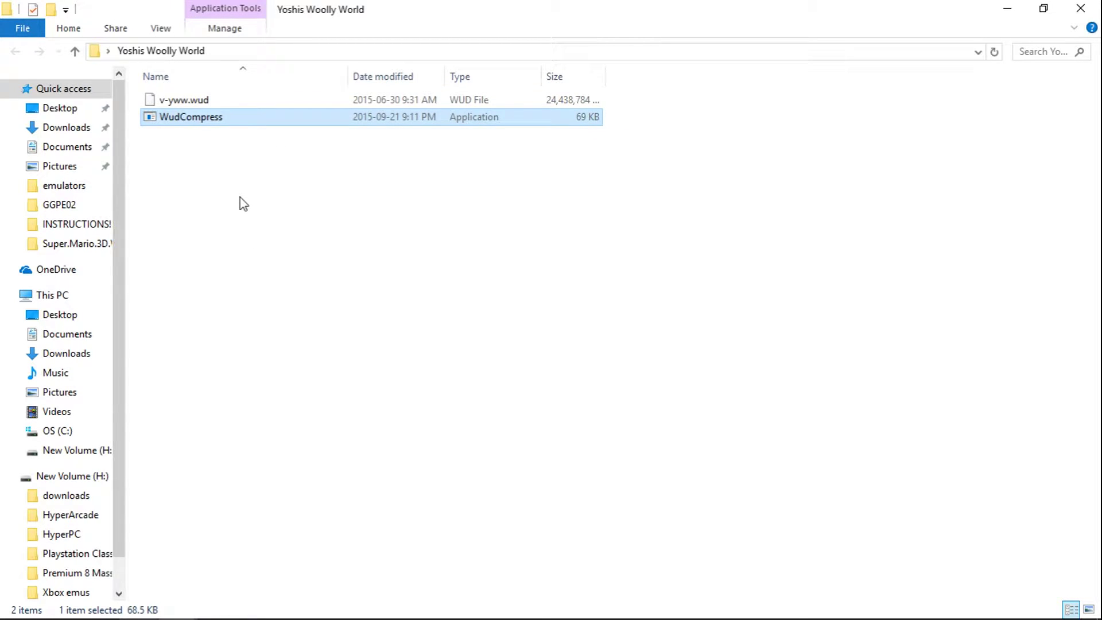
left_click(199, 104)
Drop v-yww.wud onto WudCompress.exe so the console starts compressing it to v-yww.wux
left_click_drag(200, 104, 199, 120)
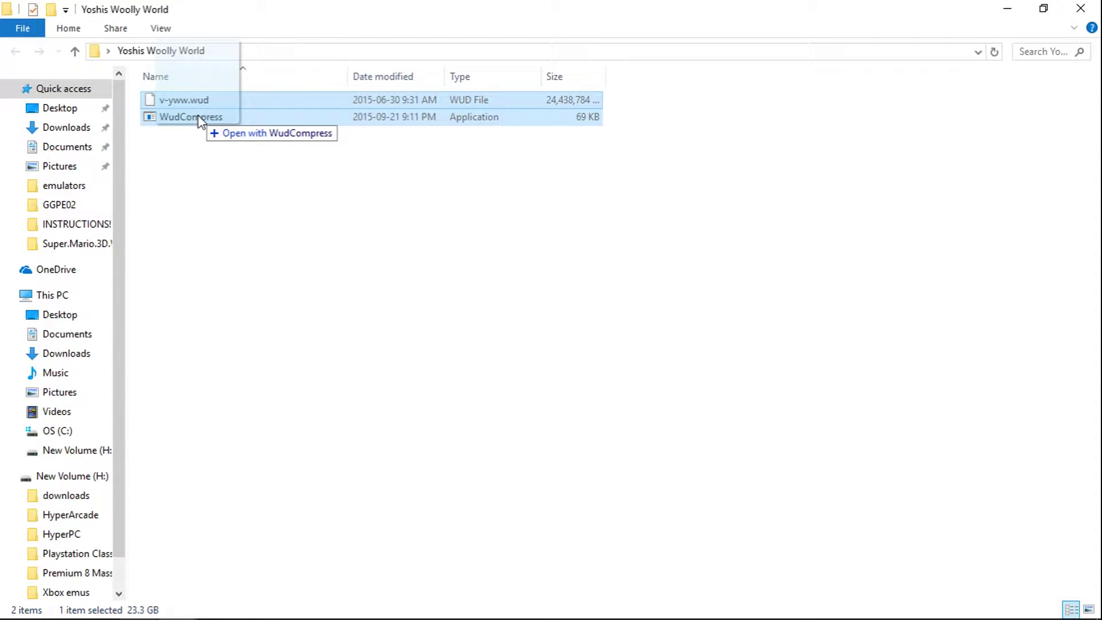
left_click_drag(198, 120, 198, 115)
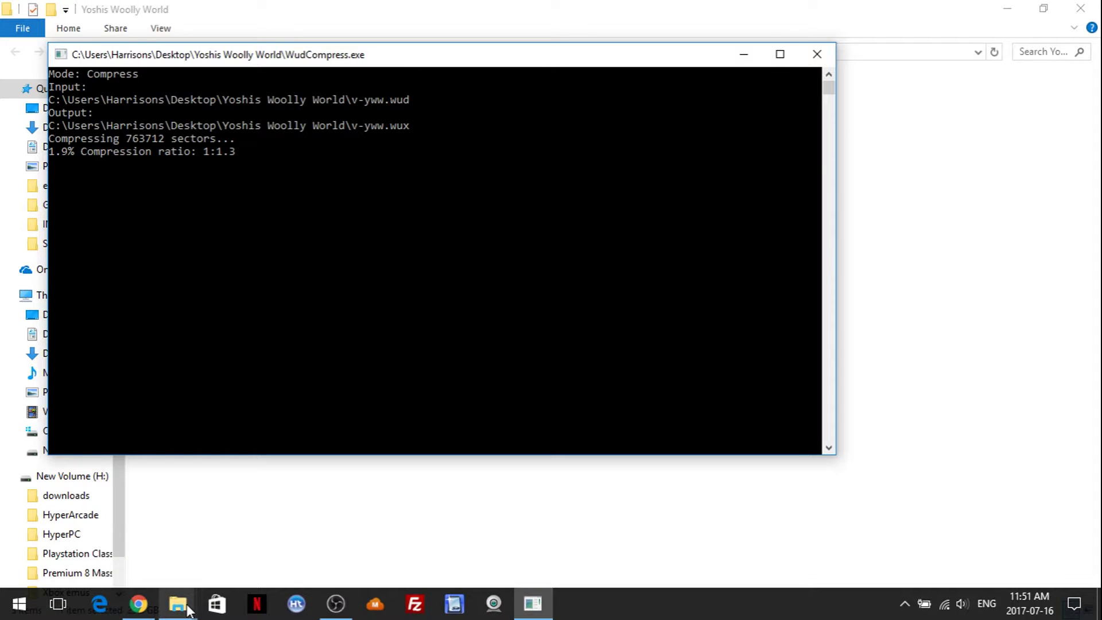
Switch to the wheel window, go up to the wiiu roms folder, then close it
left_click(181, 606)
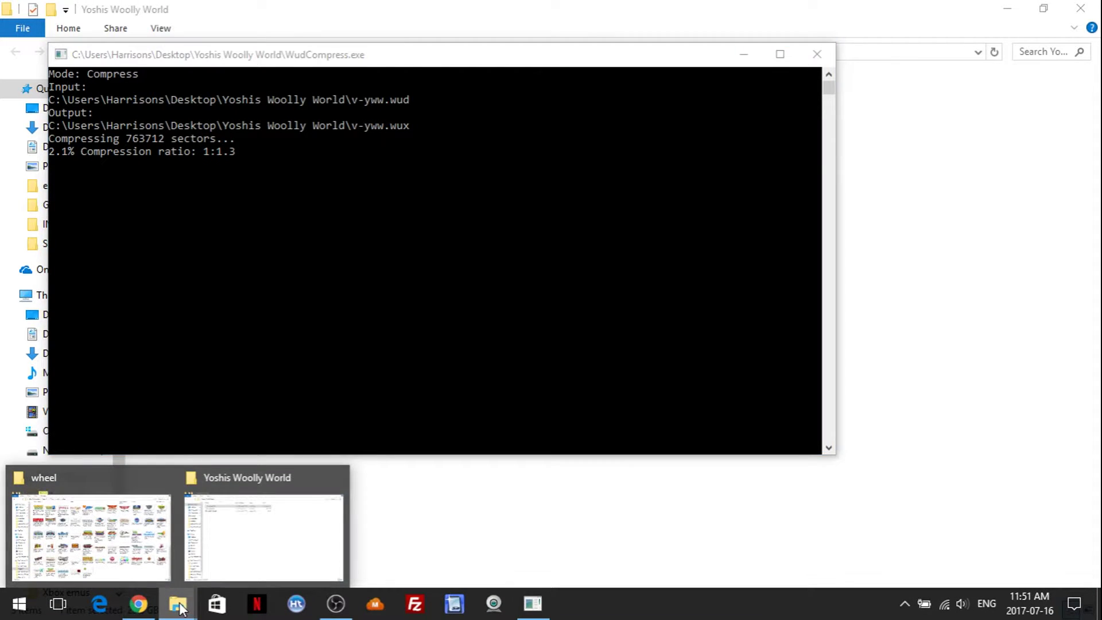
left_click(116, 487)
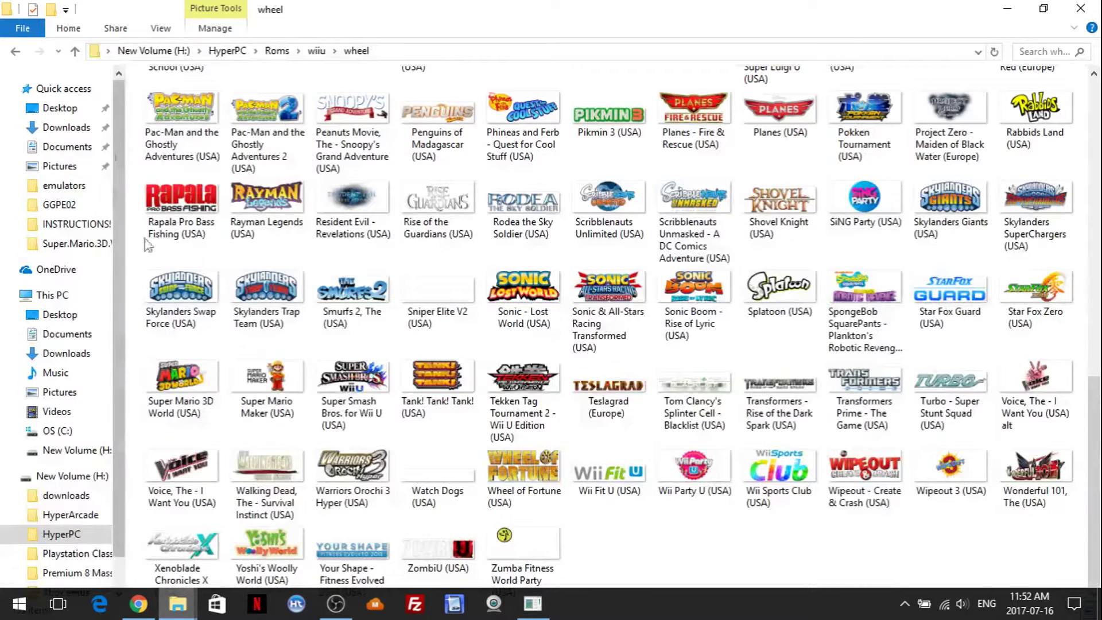
left_click(75, 51)
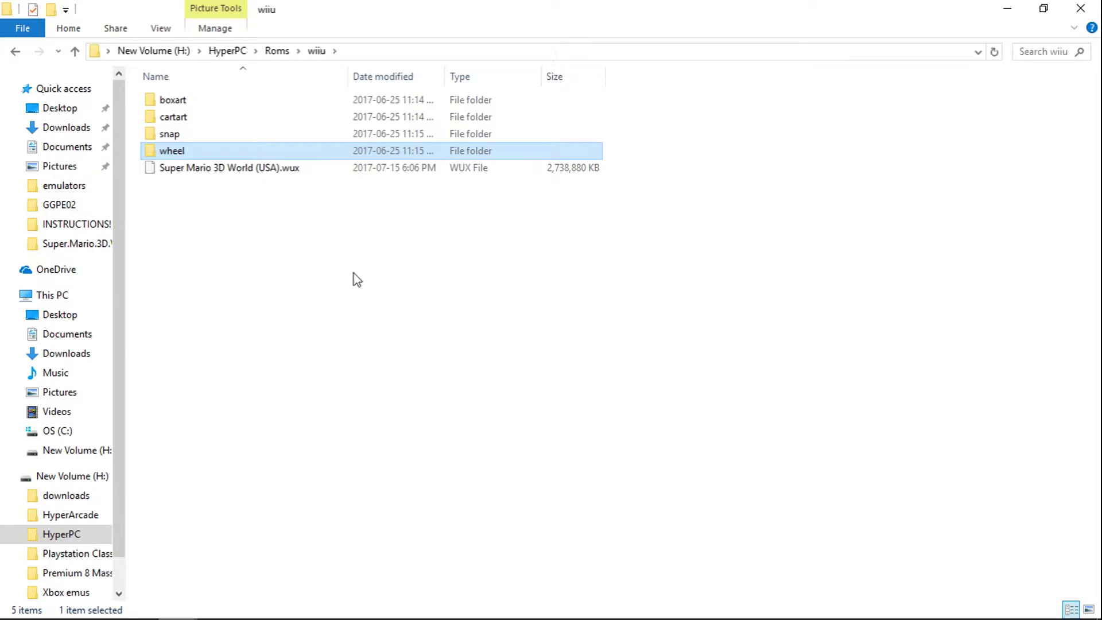
left_click(1089, 9)
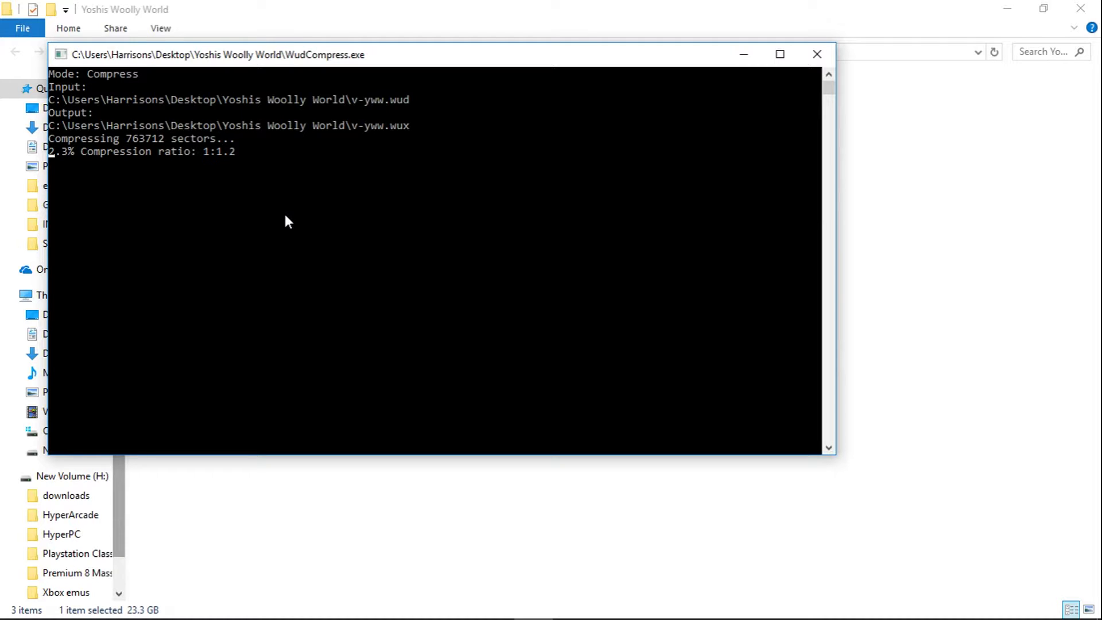
Bring the Yoshis Woolly World folder window in front of the WudCompress console
left_click(420, 15)
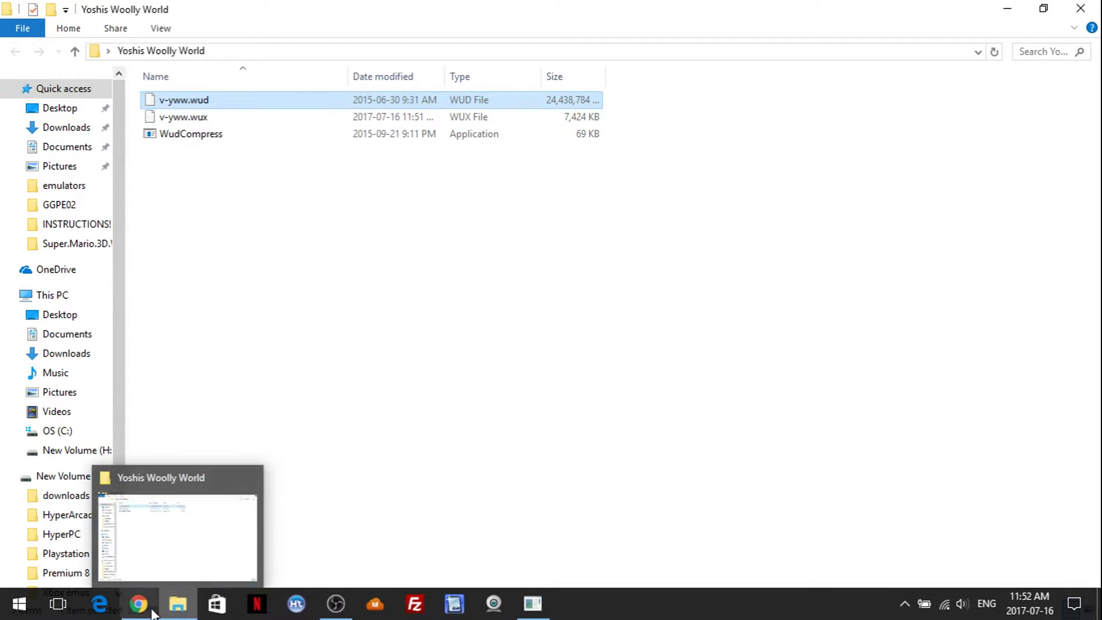
left_click(138, 607)
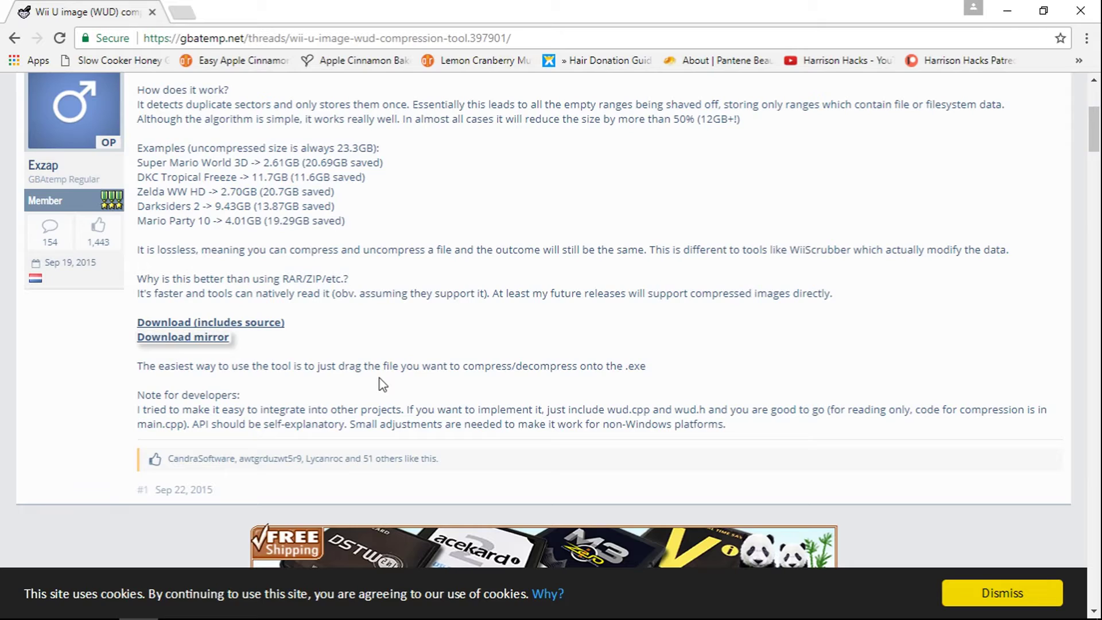
left_click(1006, 13)
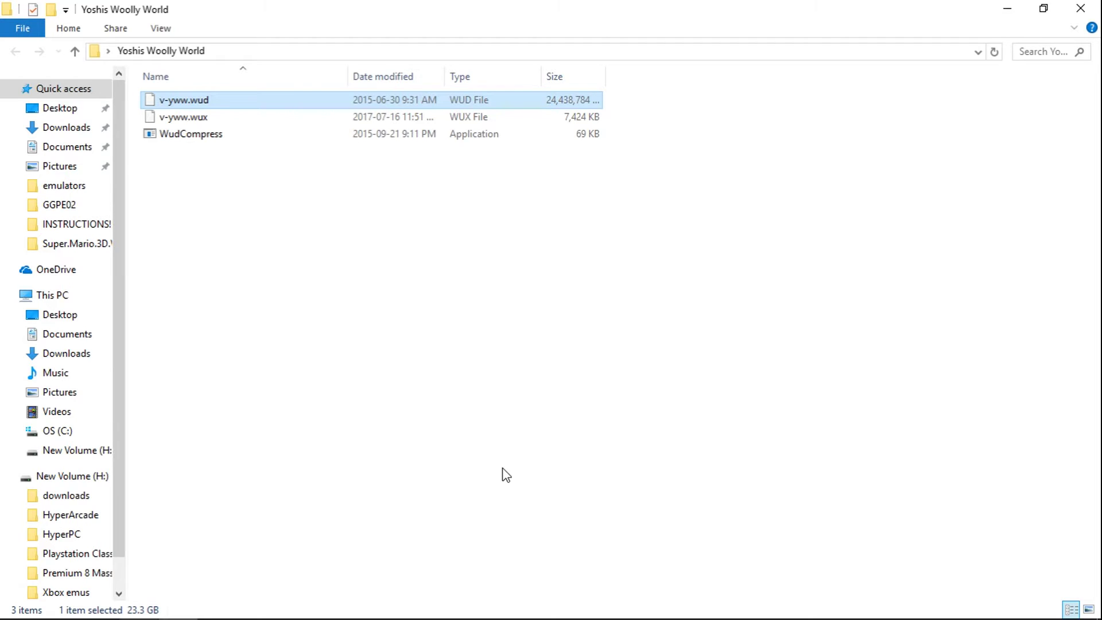
left_click(535, 605)
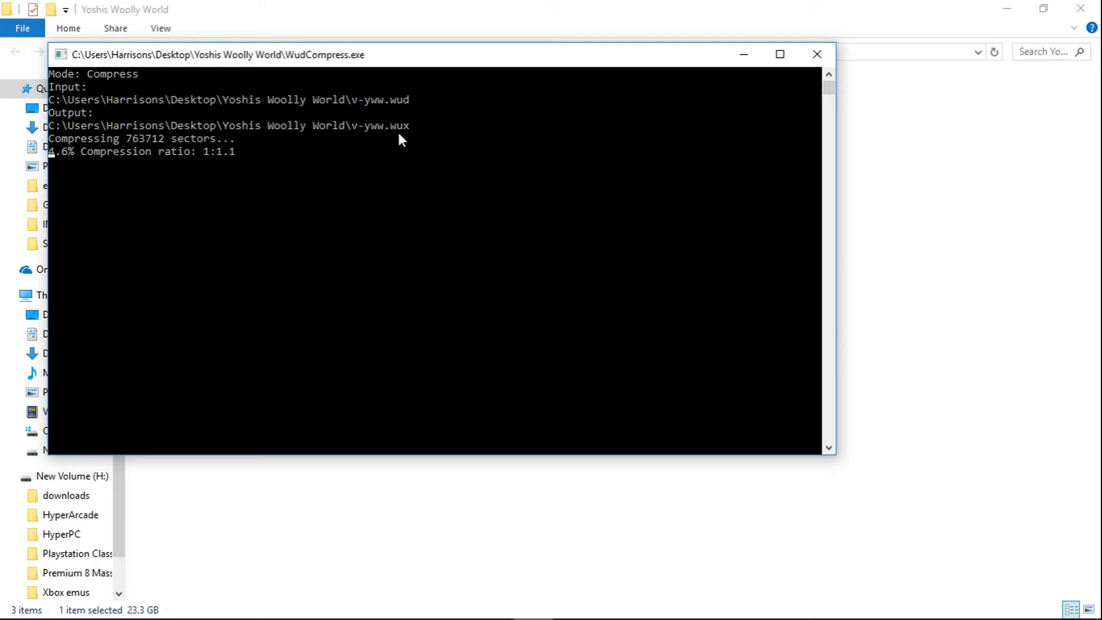
left_click(423, 15)
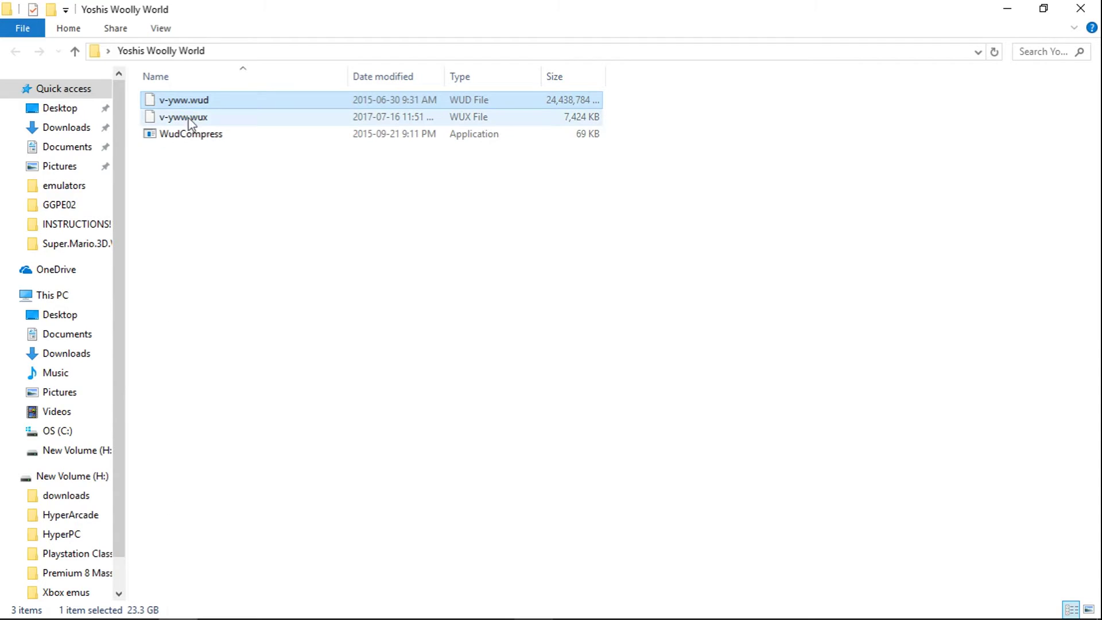
mouse_move(184, 118)
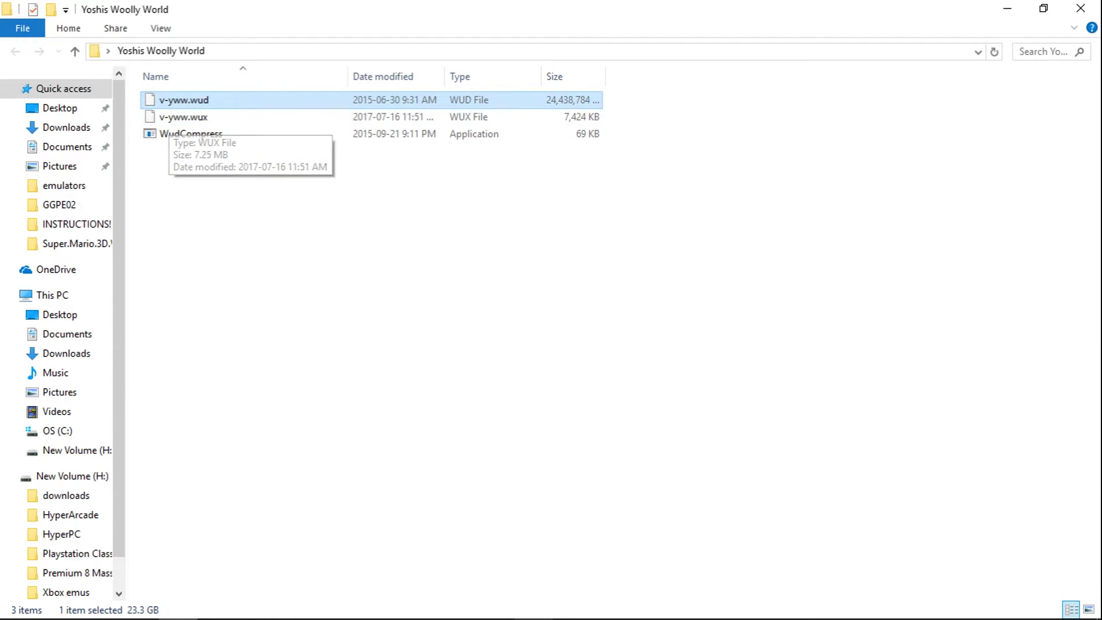
left_click(180, 605)
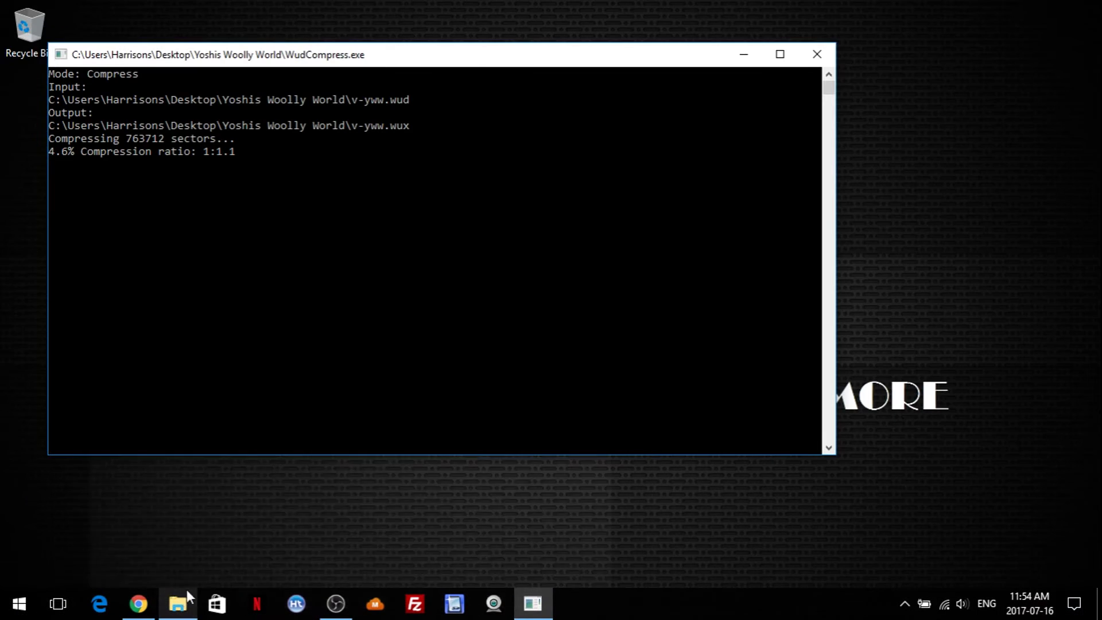
Navigate through HyperPC > Roms > wiiu into the wheel images folder
left_click(183, 605)
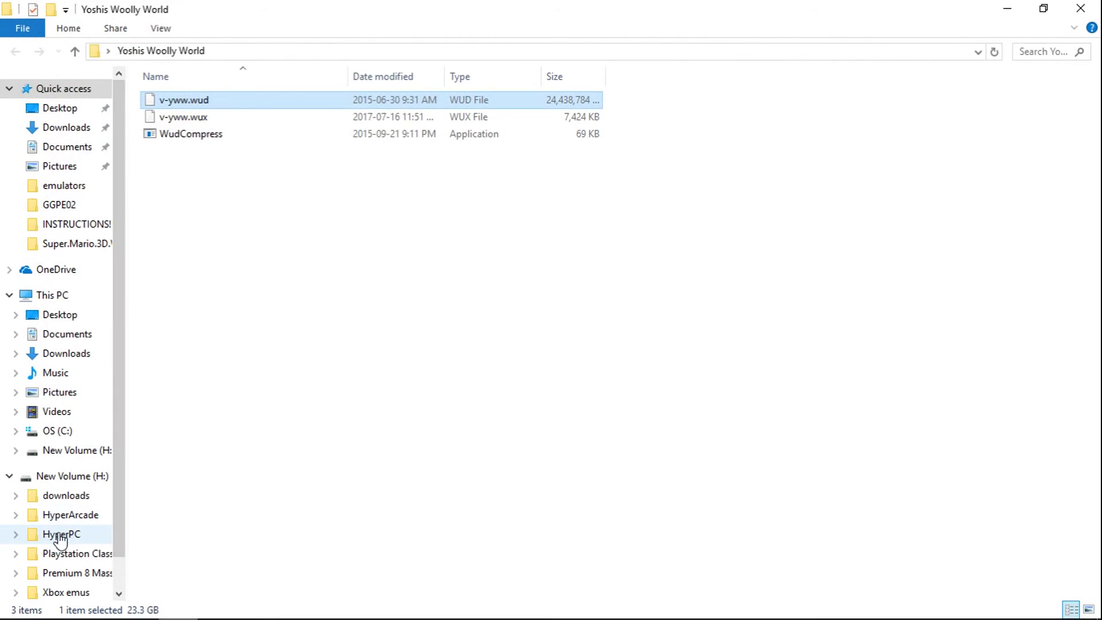
left_click(61, 534)
double_click(175, 151)
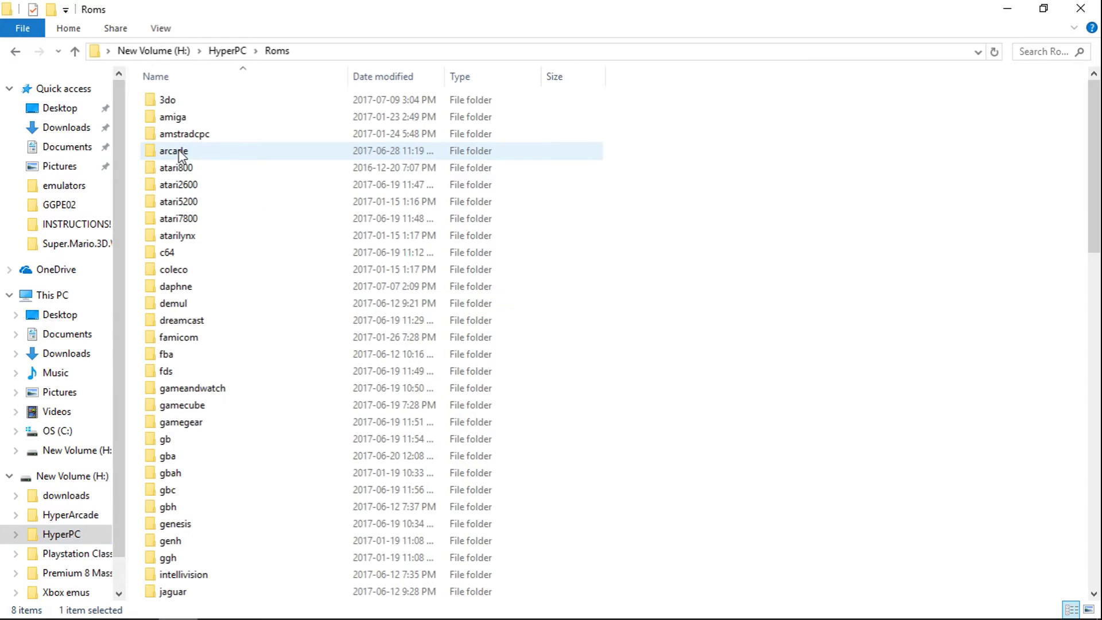
scroll(206, 388, "down", 7)
scroll(206, 387, "down", 9)
scroll(207, 388, "down", 3)
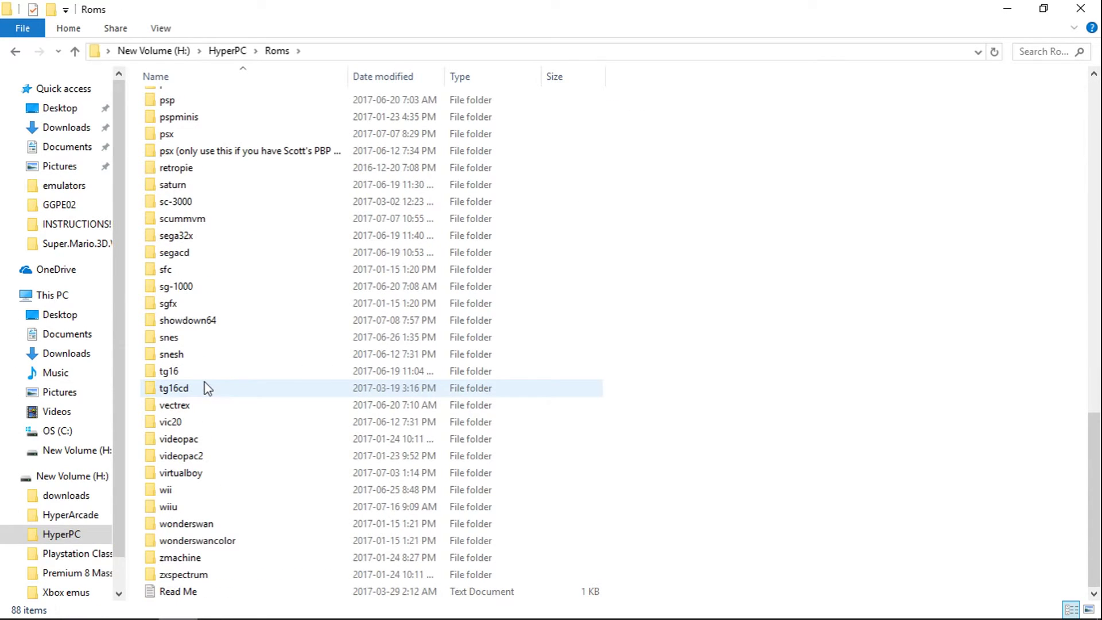
left_click(173, 508)
double_click(173, 509)
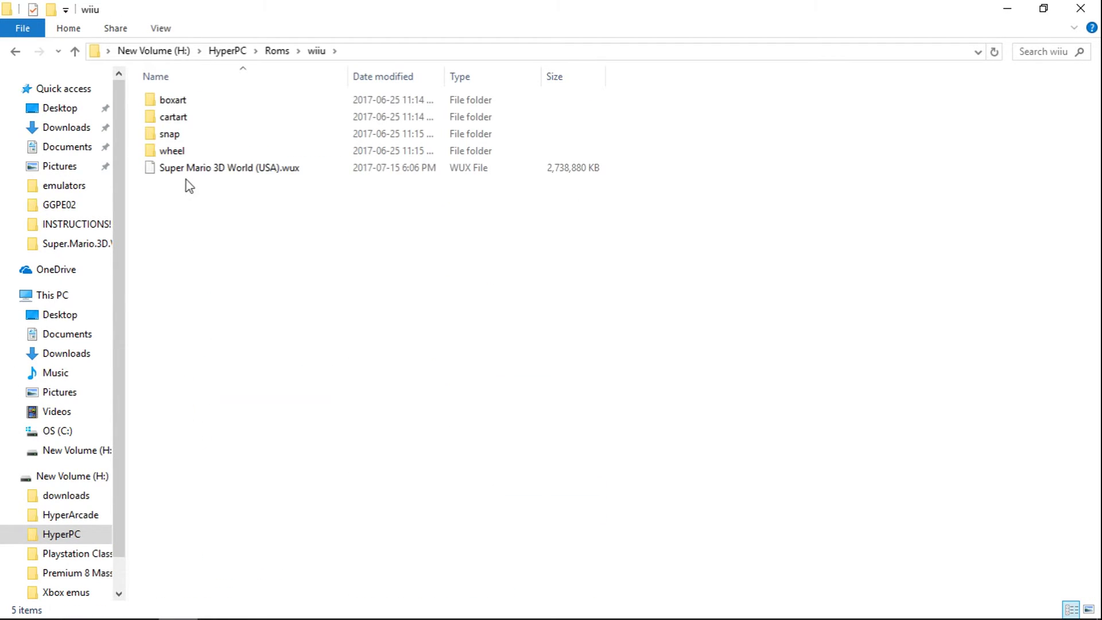
double_click(177, 155)
scroll(569, 352, "down", 4)
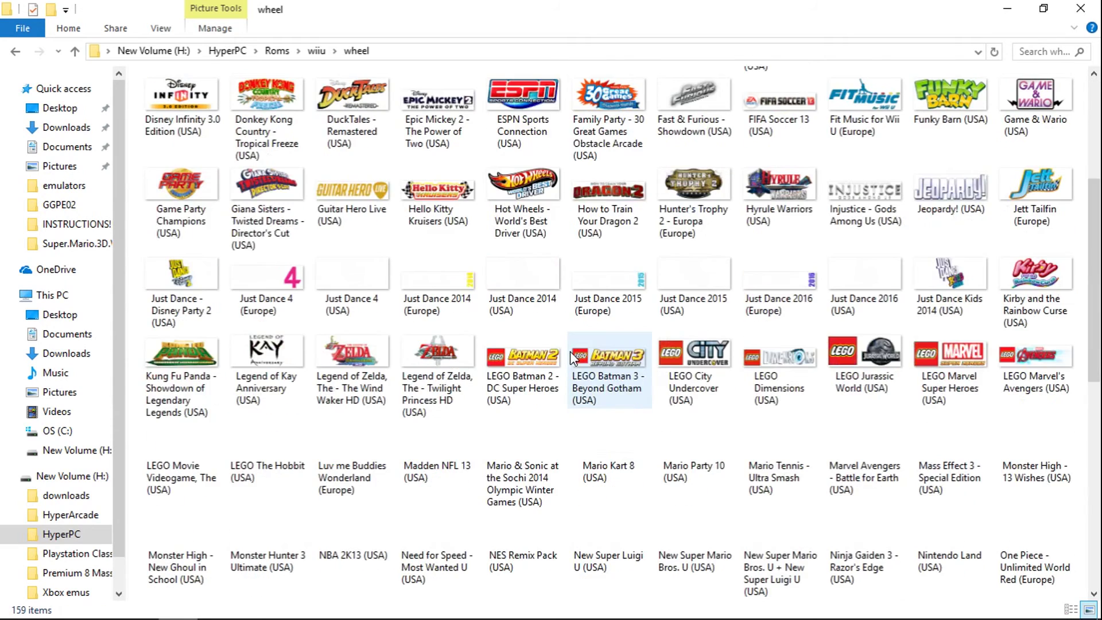
scroll(569, 353, "down", 5)
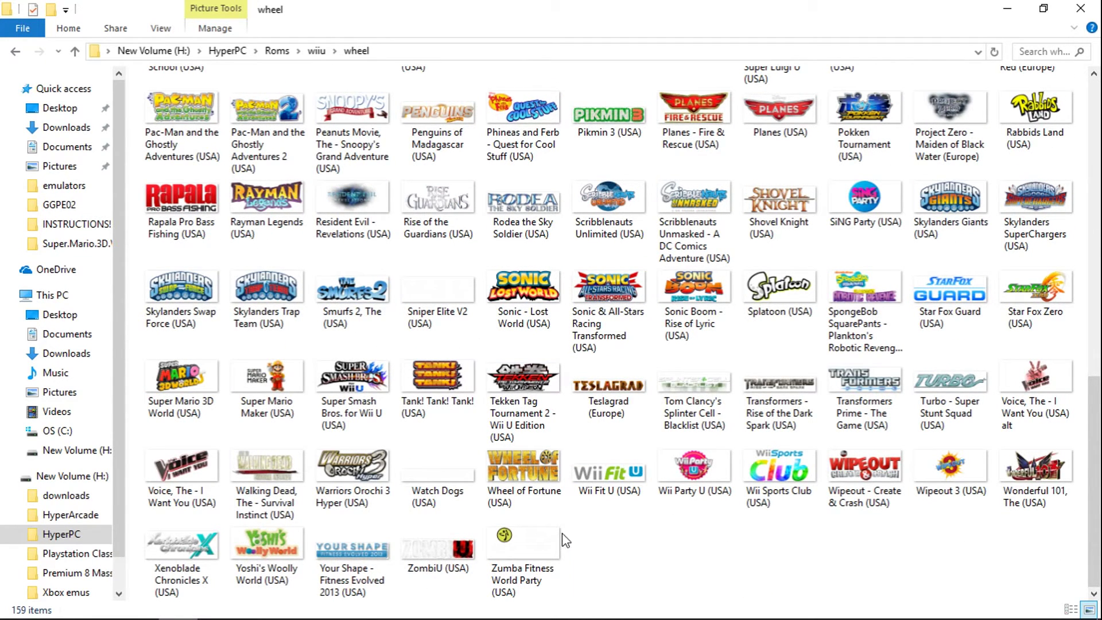
Briefly enter rename mode on Yoshi's Woolly World (USA), cancel it, and close the wheel window
left_click(261, 583)
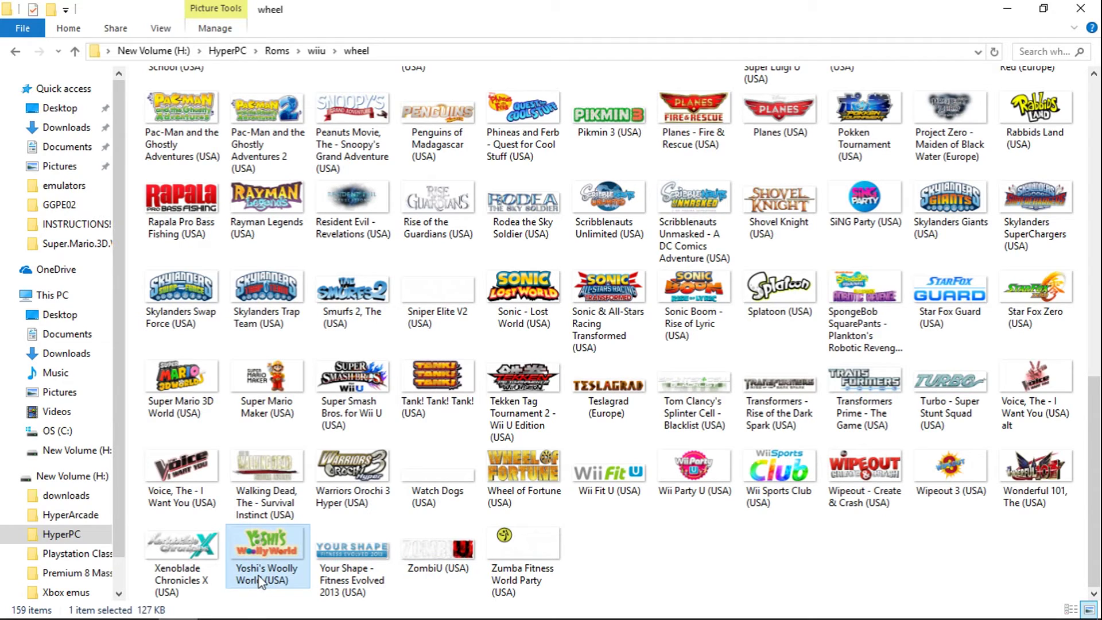
left_click(261, 581)
right_click(258, 579)
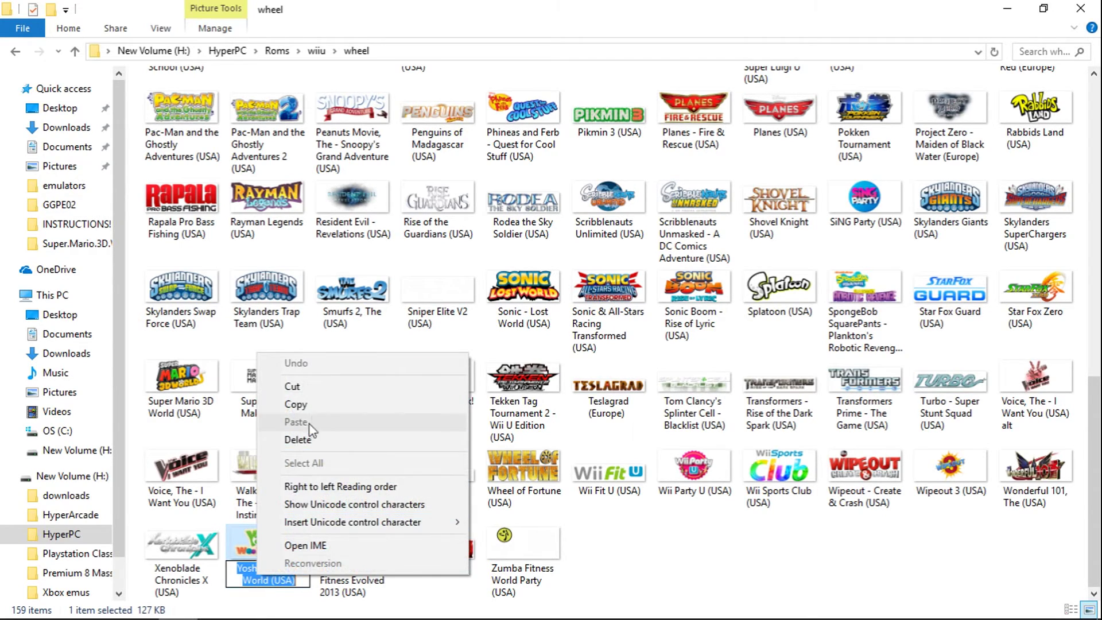
key("Escape")
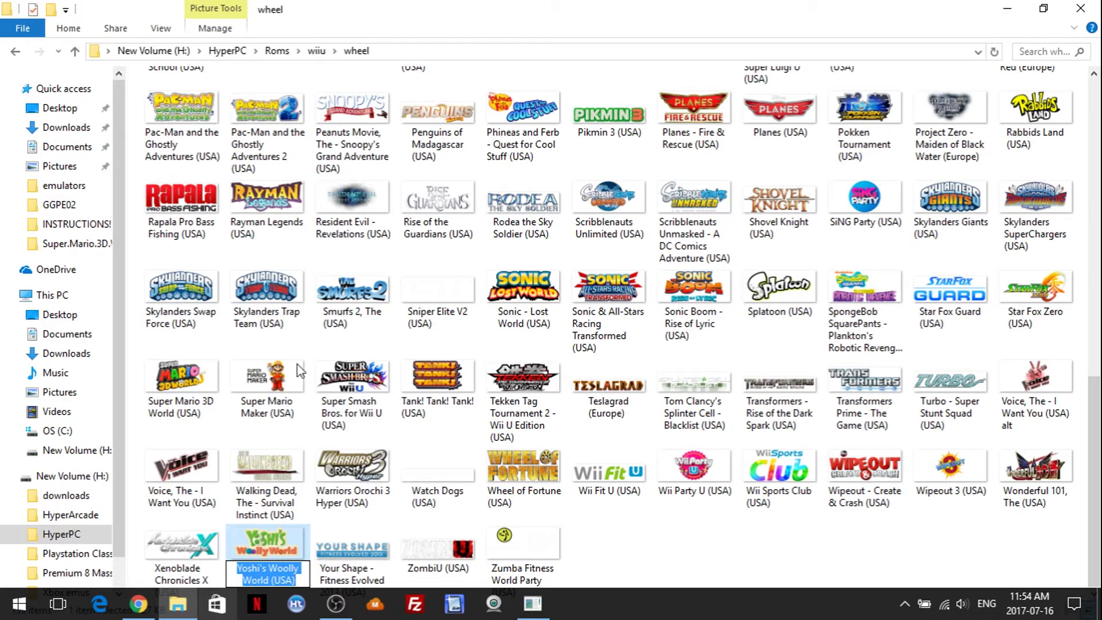
left_click(1087, 15)
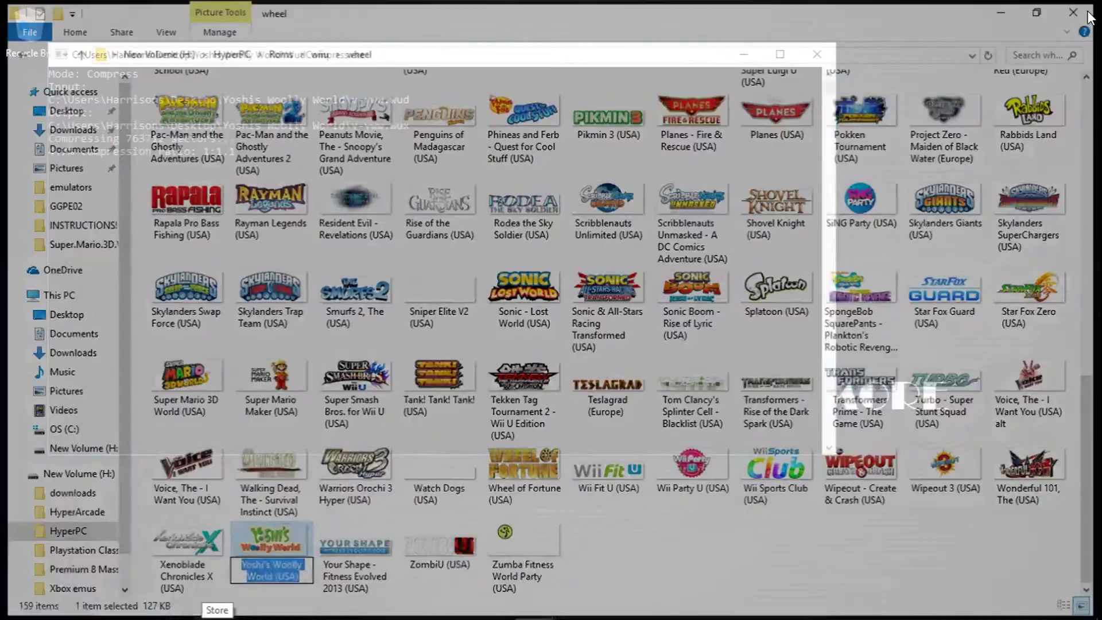
left_click(743, 55)
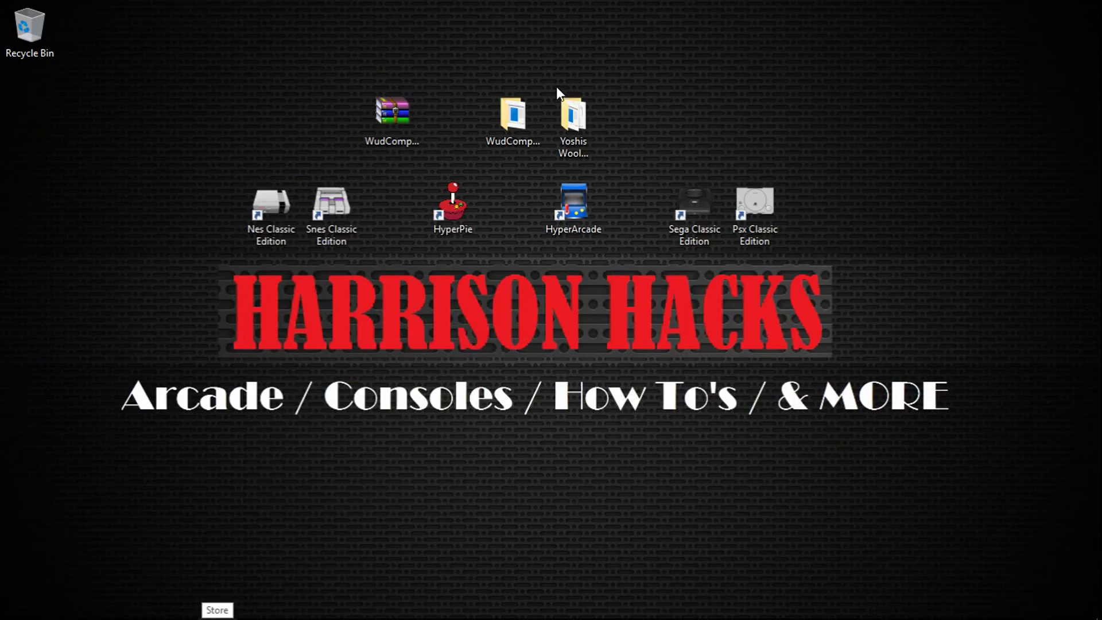
double_click(579, 118)
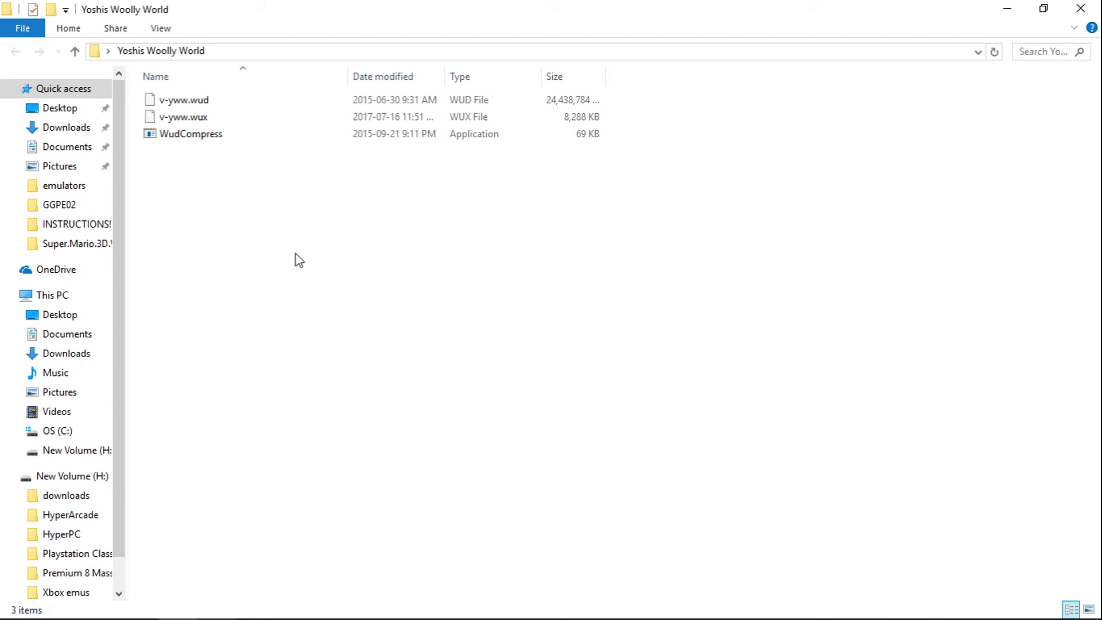
left_click(1009, 11)
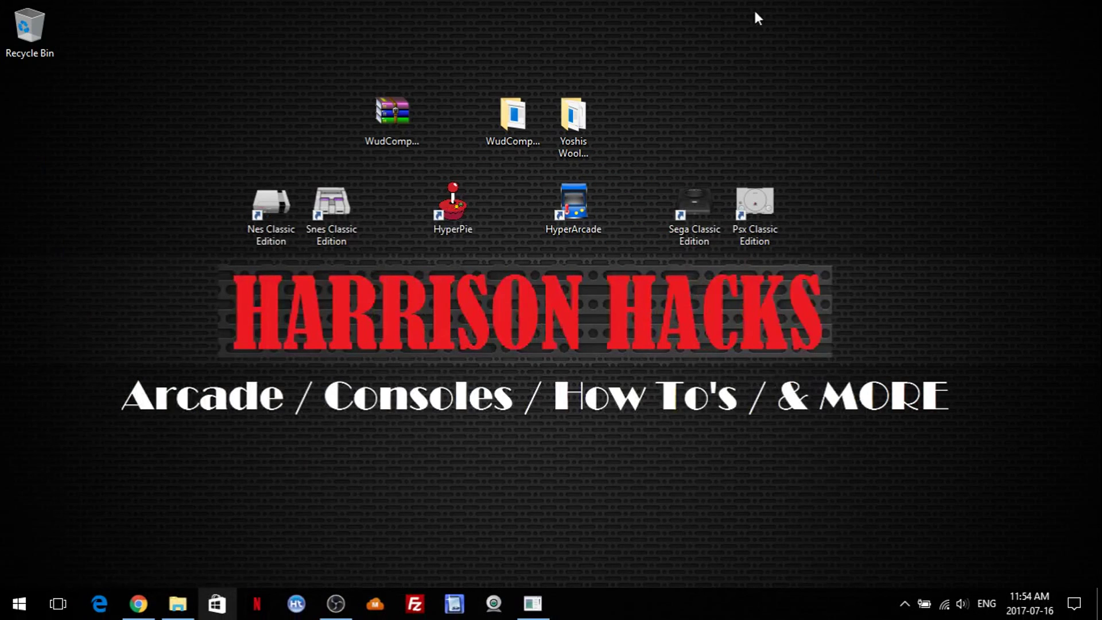